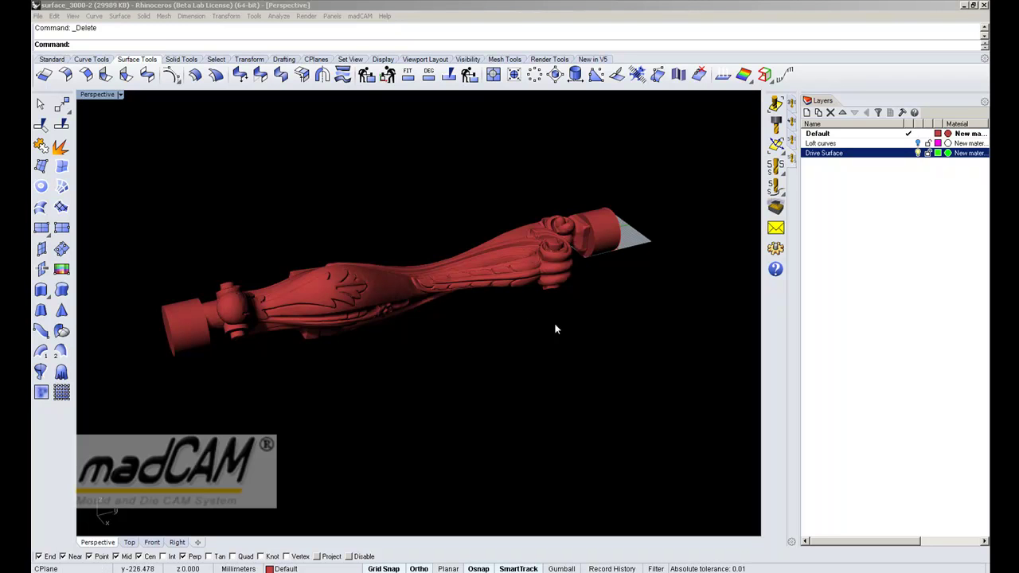
Window-select the carved leg as madCAM's toolpath model, creating its green Boxregion
right_click_drag(566, 323, 503, 325)
left_click(775, 103)
left_click_drag(184, 155, 701, 426)
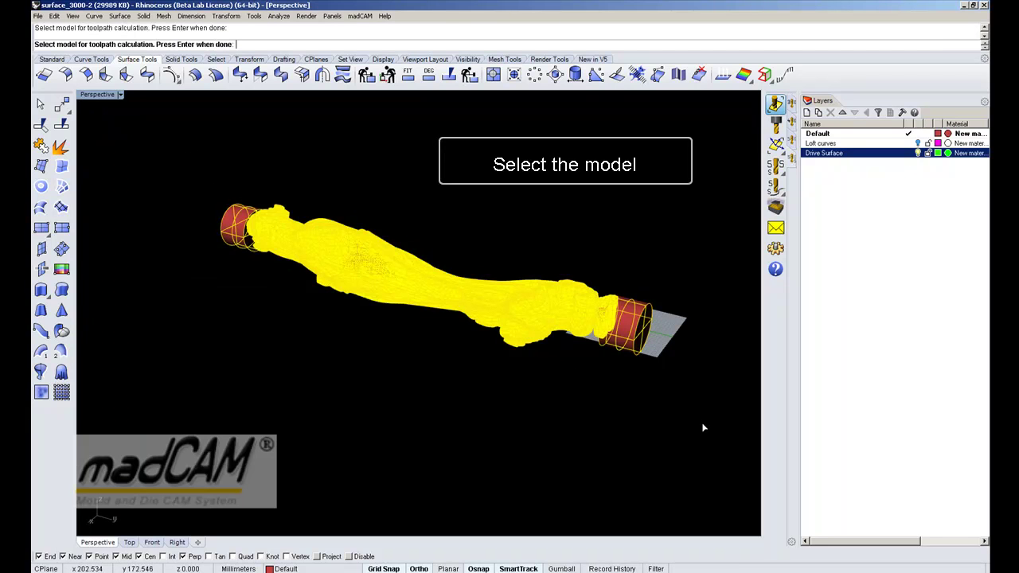
key("Return")
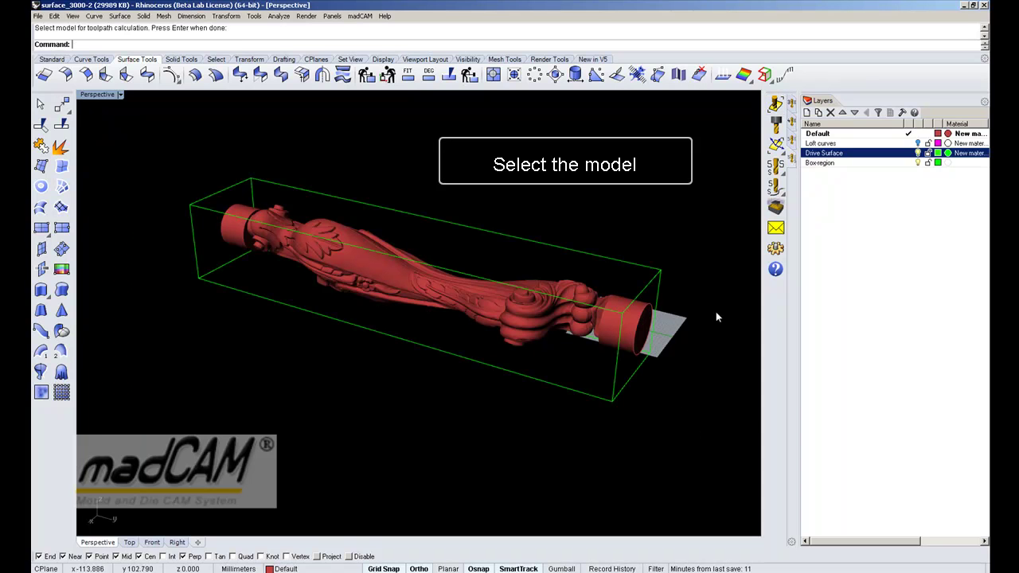
Load the BALL_END_10 cutter (diameter 10, length 60, tolerance 0.1) as the milling tool
left_click(775, 125)
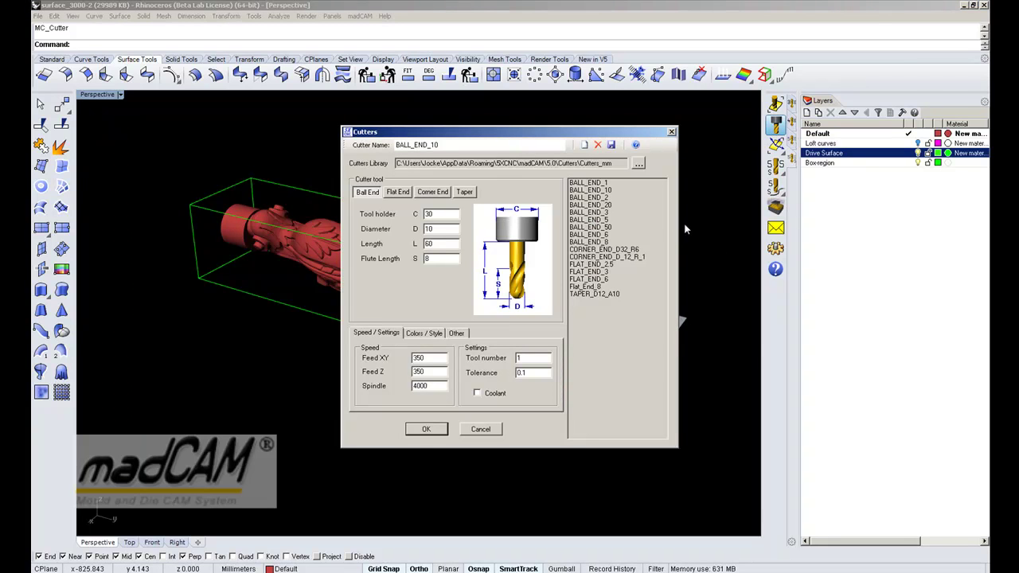
left_click(591, 190)
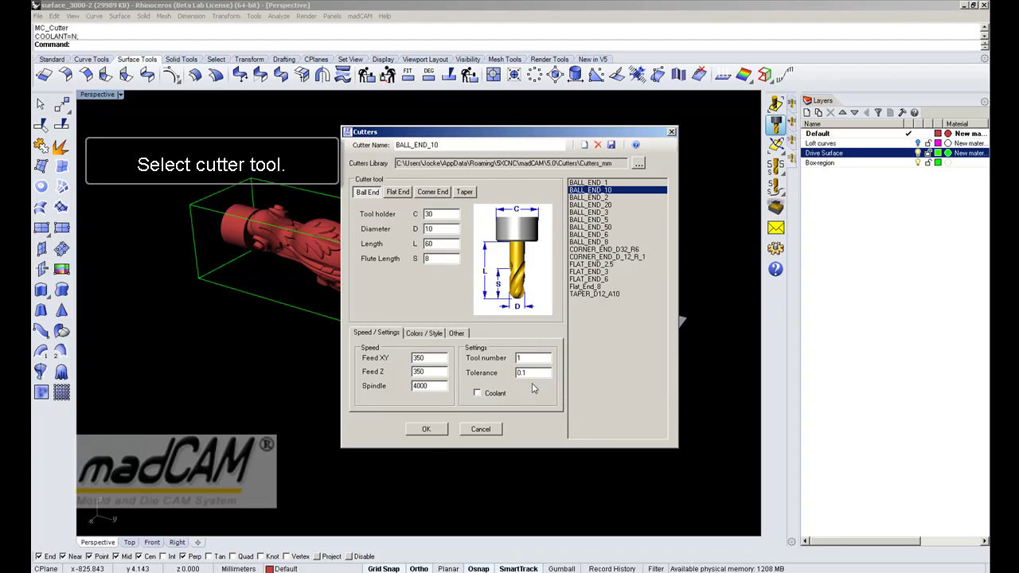
left_click(426, 429)
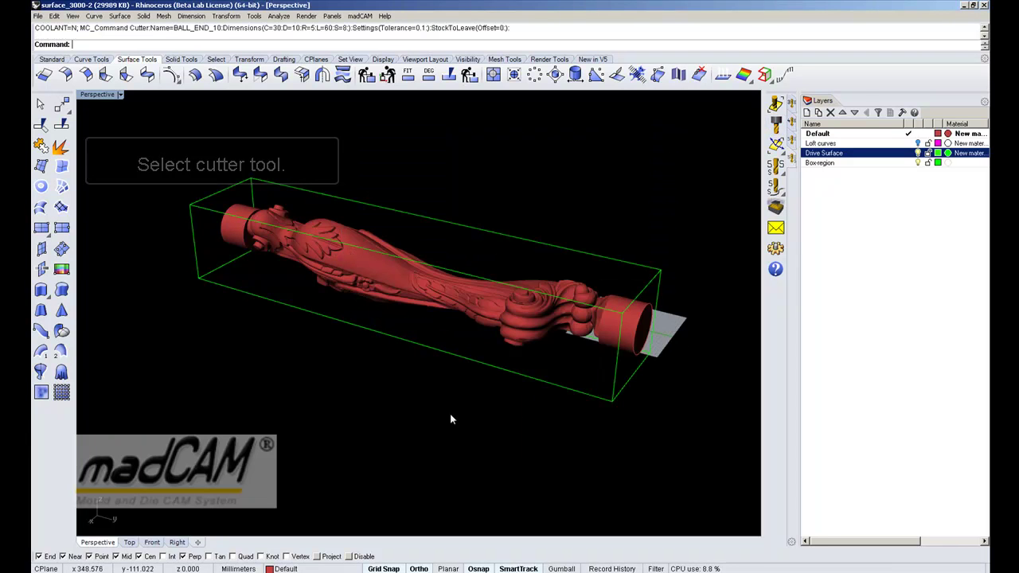
Confirm directMILL Options with the custom 5-axis rotary/head machine kept as default
left_click(776, 250)
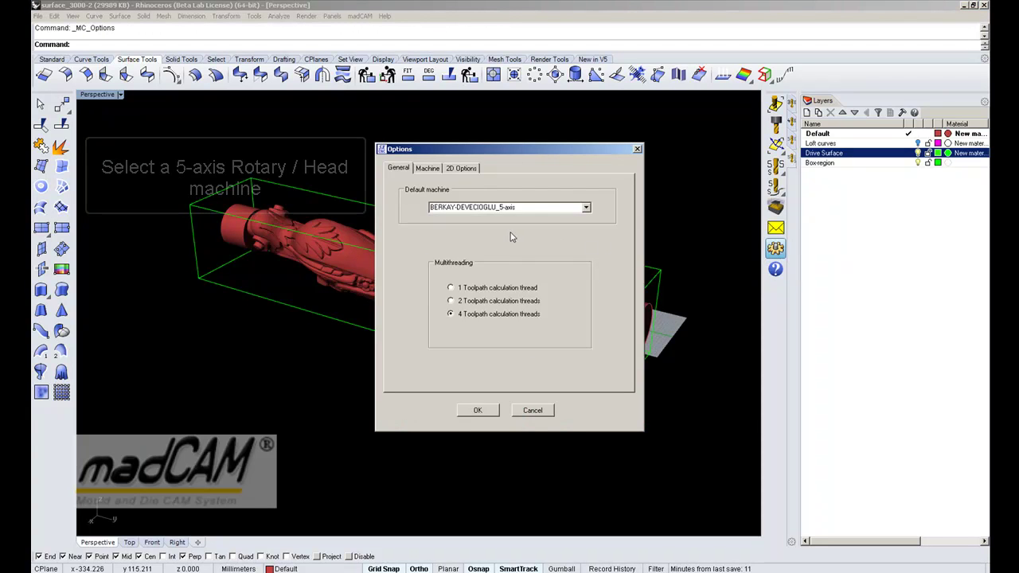
left_click(430, 169)
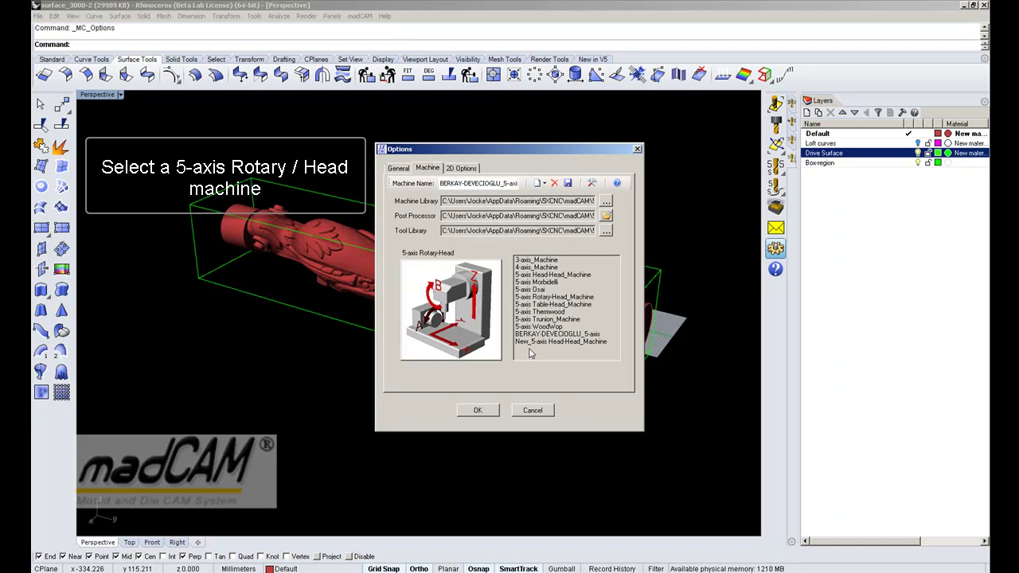
left_click(400, 169)
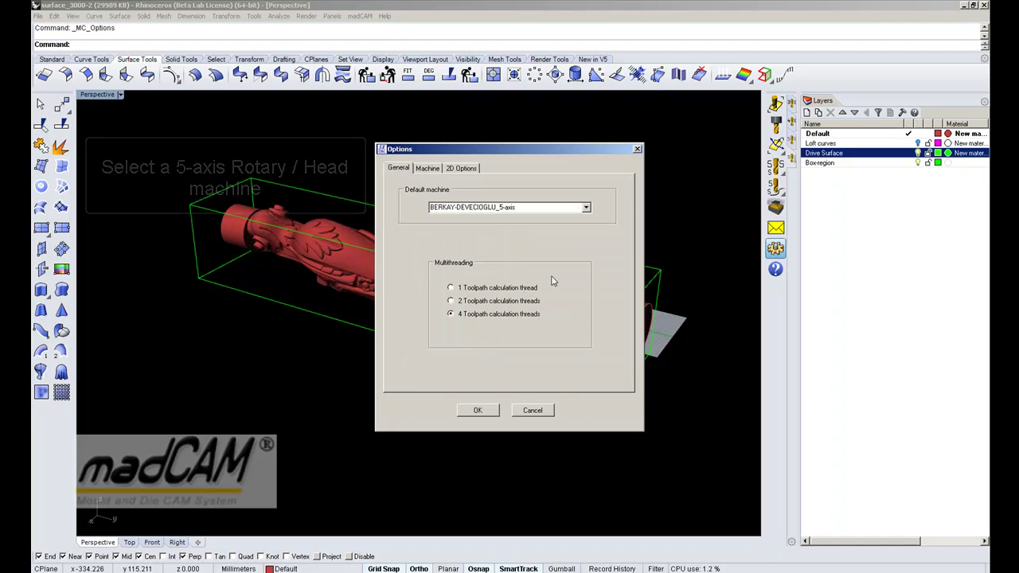
left_click(479, 411)
right_click_drag(562, 380, 601, 311)
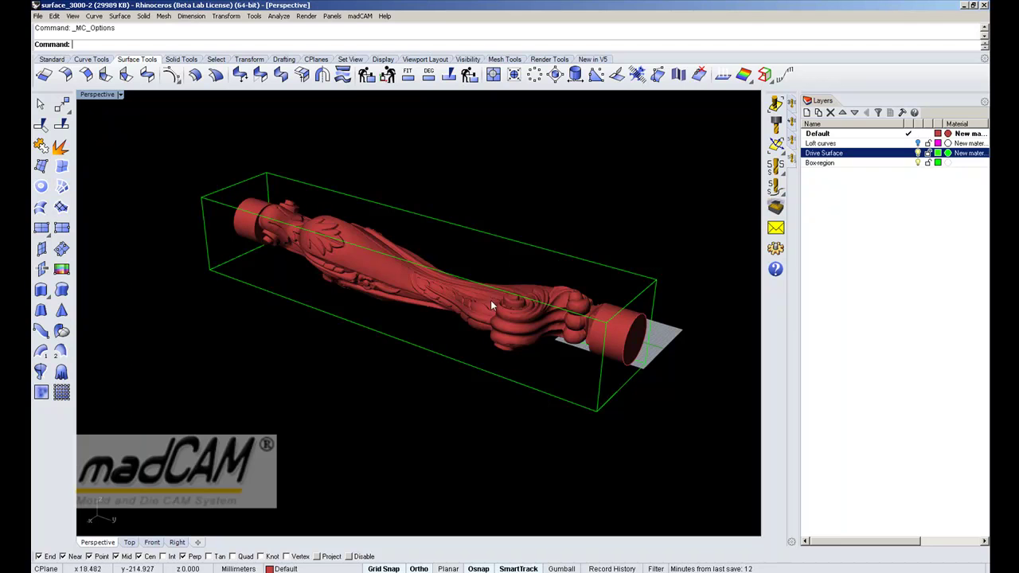
Turn on the Loft curves layer so the magenta curves ring the carved leg
right_click_drag(488, 293, 552, 281)
scroll(536, 270, "up", 2)
scroll(538, 269, "up", 2)
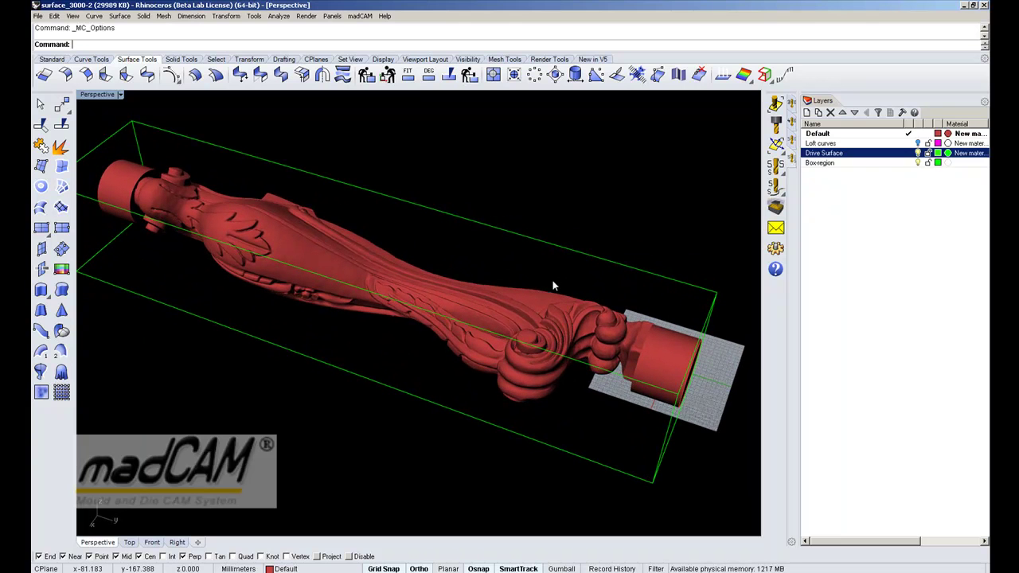
left_click(918, 144)
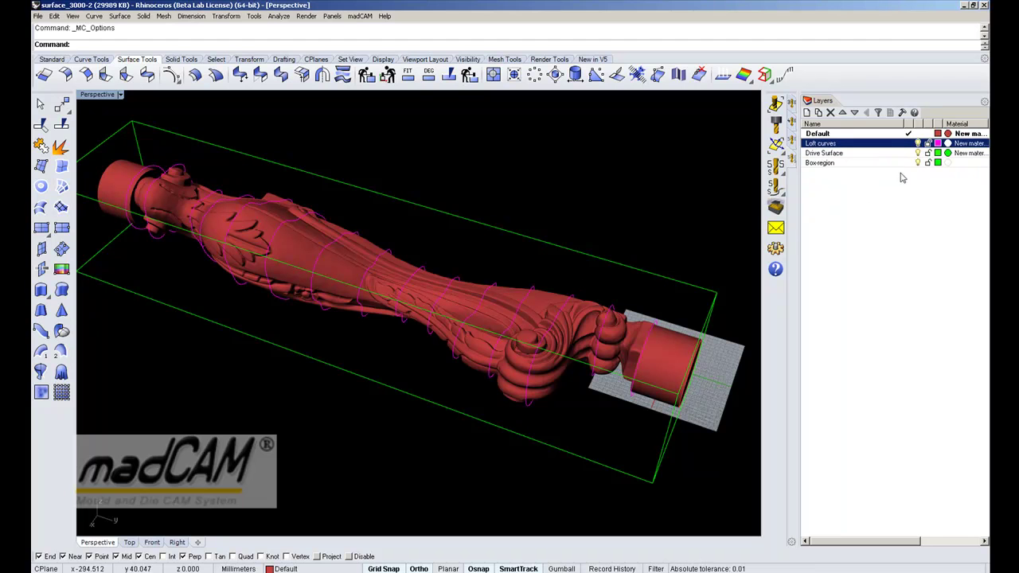
right_click_drag(559, 297, 281, 308)
scroll(342, 295, "up", 3)
scroll(383, 278, "up", 2)
scroll(379, 262, "down", 3)
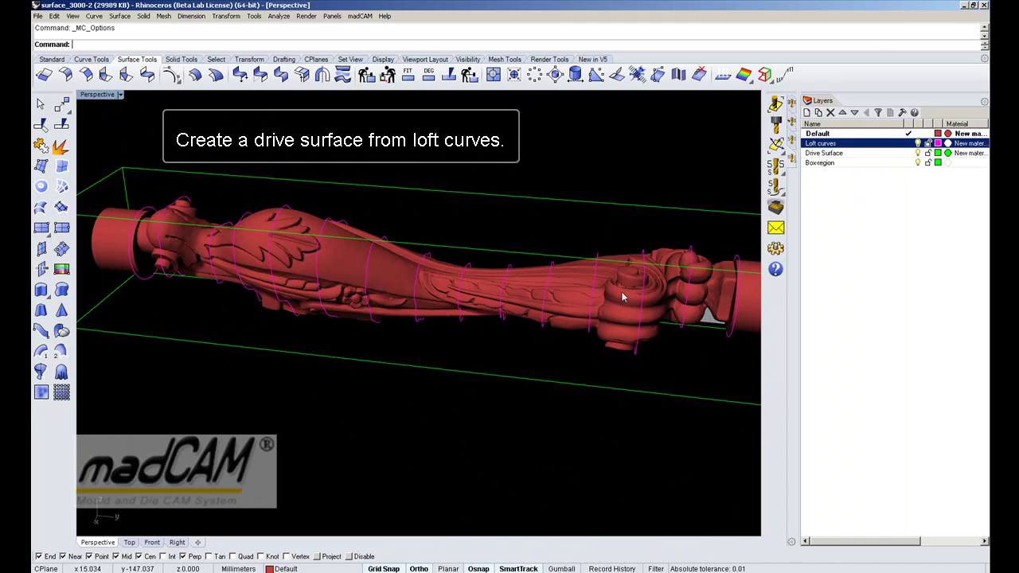
Make Drive Surface the current layer and hide the Default layer holding the leg
right_click_drag(547, 299, 558, 323)
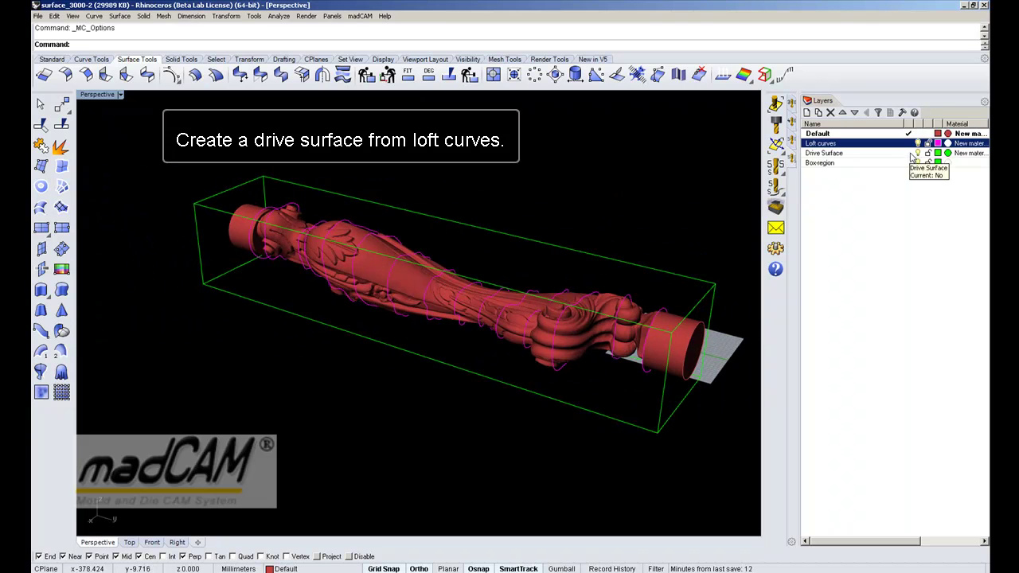
left_click(914, 153)
left_click(908, 153)
left_click(918, 134)
Loft through the 15 selected curves, accepting the seams to preview the surface
right_click_drag(737, 280, 410, 285)
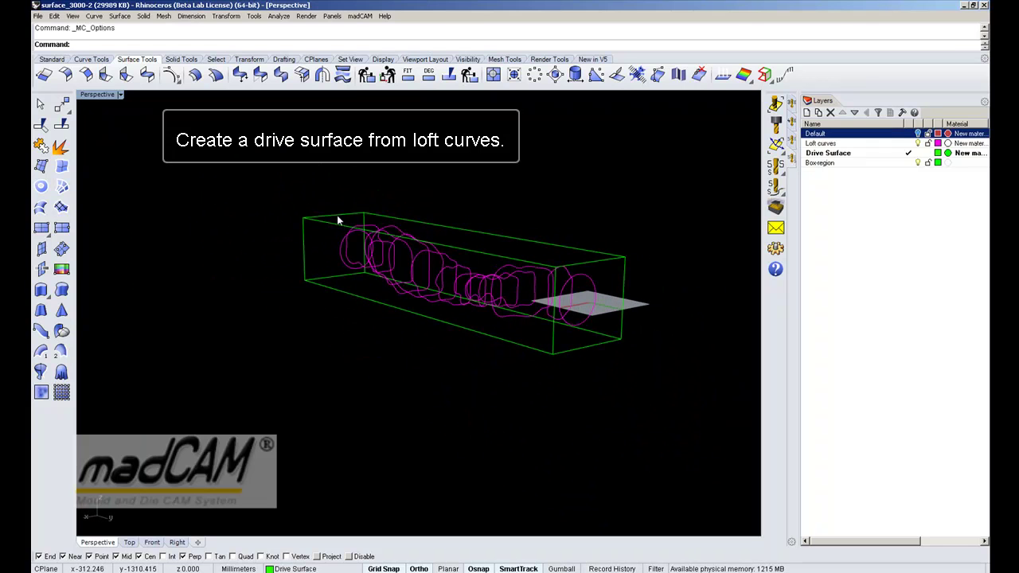
left_click_drag(327, 195, 603, 355)
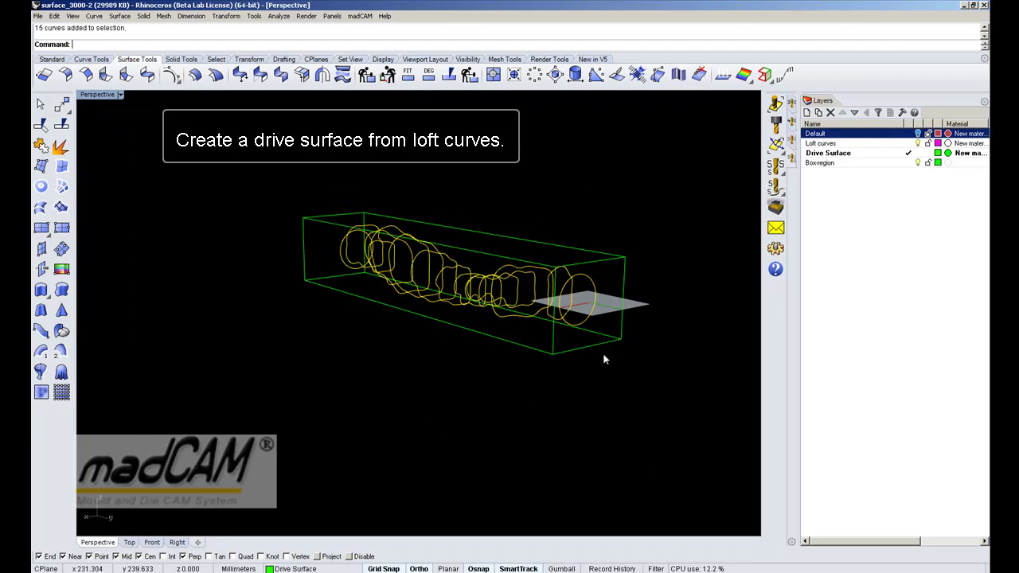
left_click(41, 208)
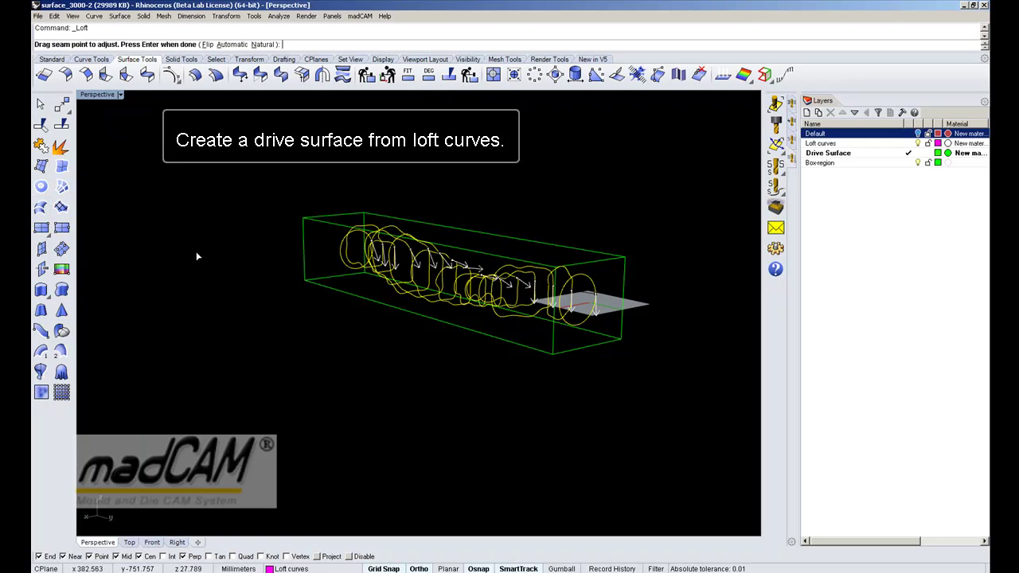
key("Return")
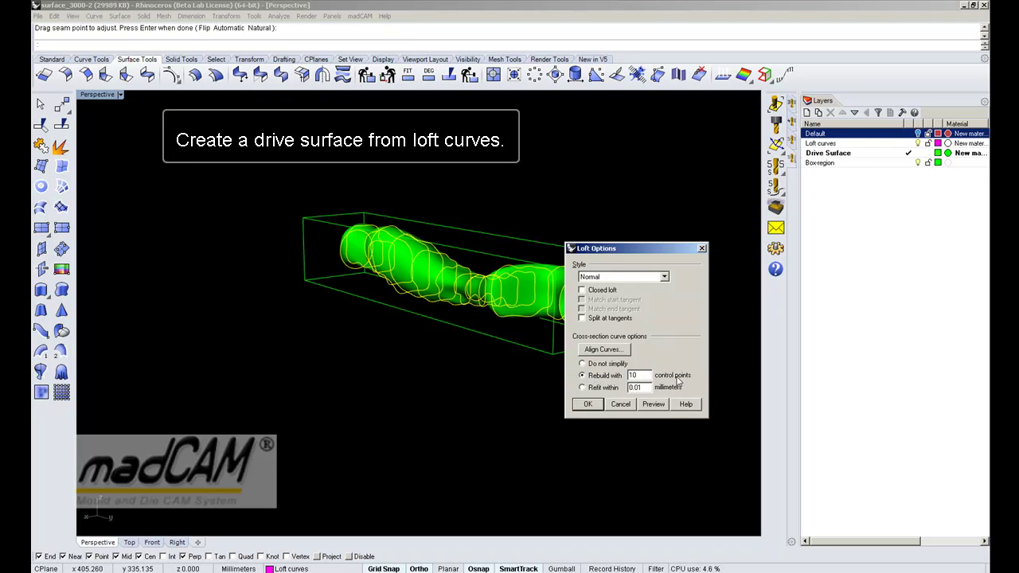
Create the Normal-style loft rebuilt with 10 control points and deselect the curves
left_click(588, 404)
right_click_drag(550, 337, 560, 380)
scroll(560, 380, "up", 5)
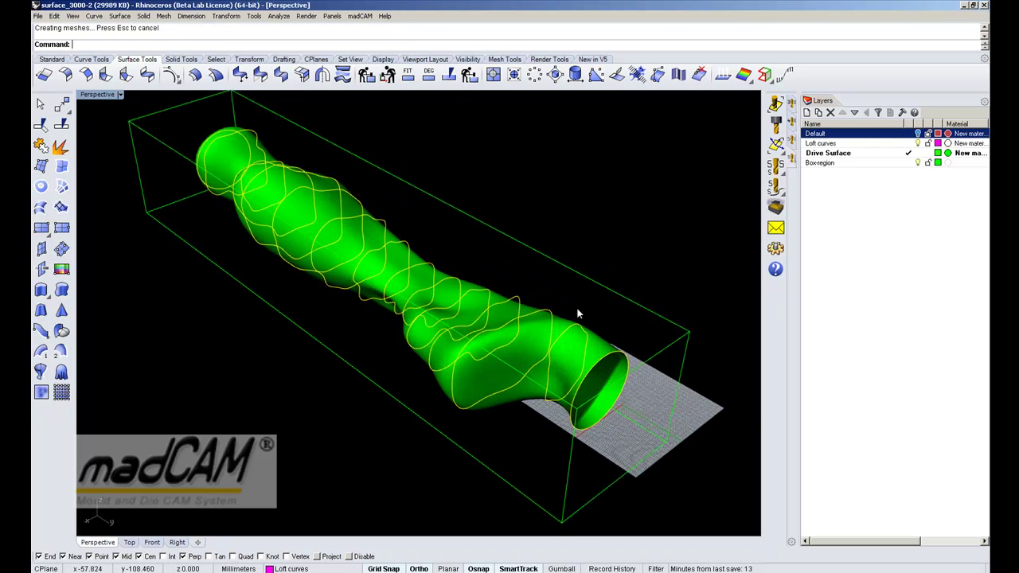
key("Escape")
Show the Default layer with the red leg again and hide the Loft curves layer
right_click_drag(576, 268, 589, 296)
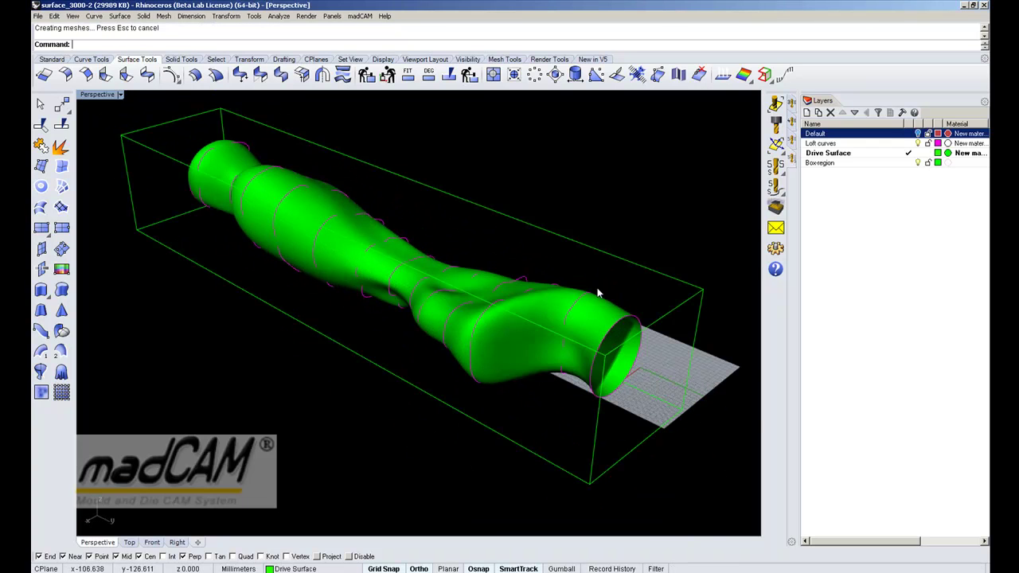
left_click(918, 133)
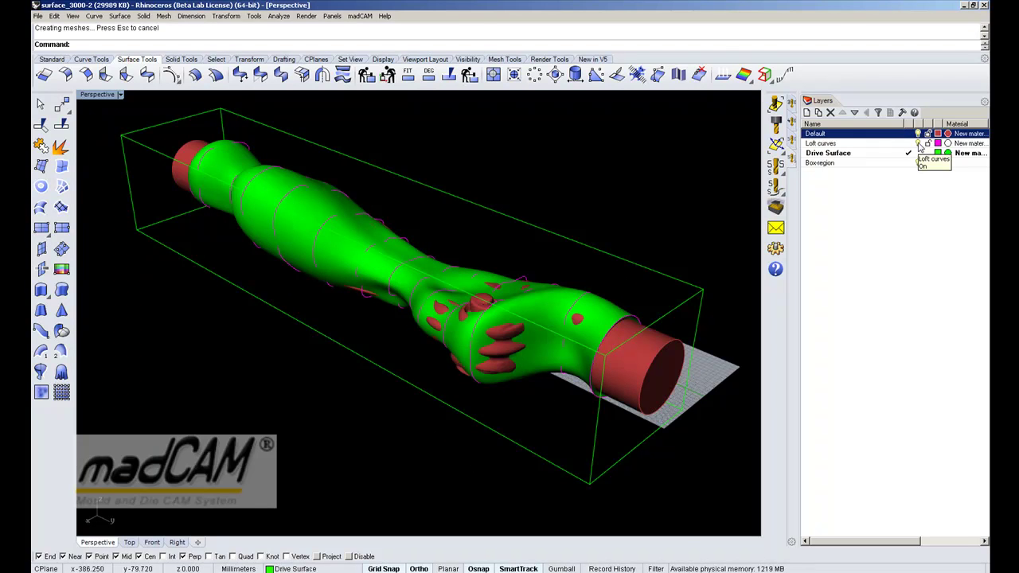
left_click(919, 144)
scroll(505, 325, "down", 2)
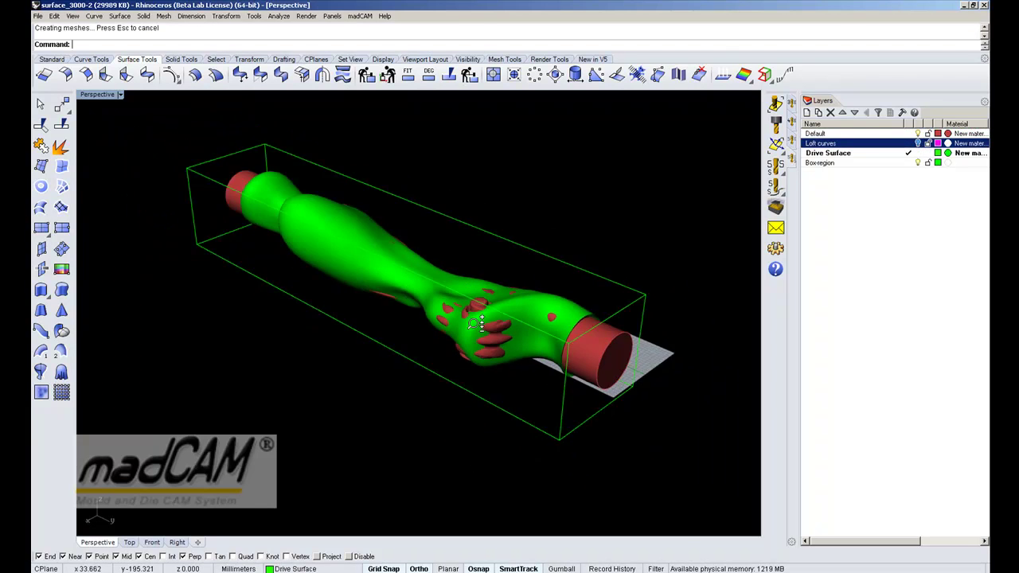
right_click_drag(505, 325, 657, 245)
scroll(642, 247, "up", 5)
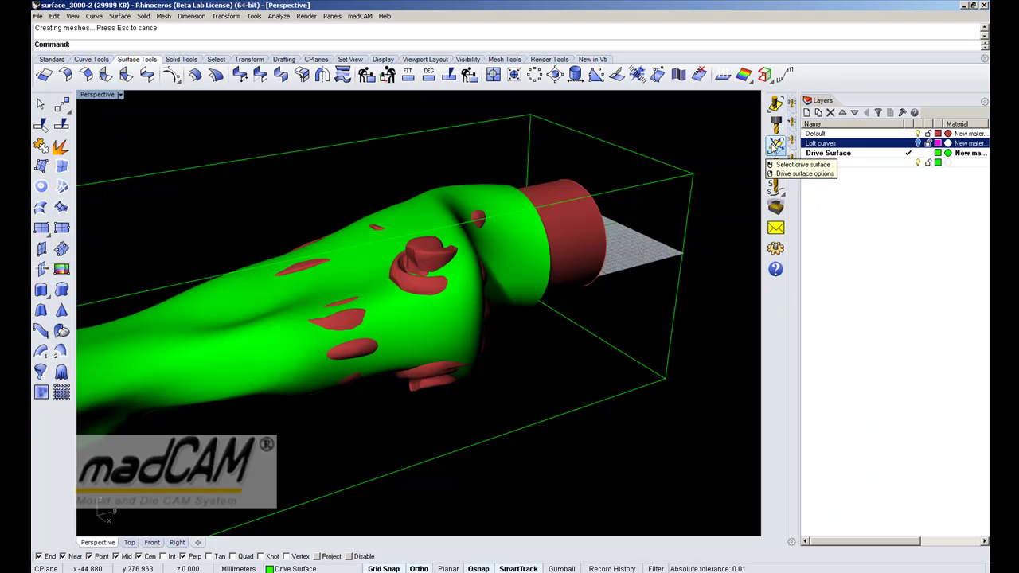
Assign the green lofted surface as madCAM's drive surface and accept its direction
left_click(775, 146)
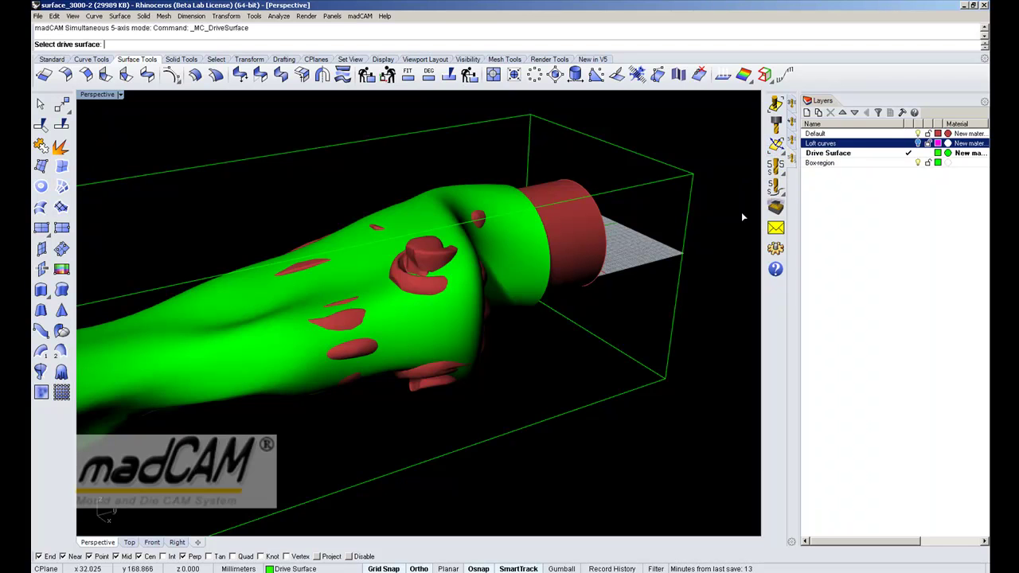
left_click(545, 296)
scroll(544, 296, "up", 10)
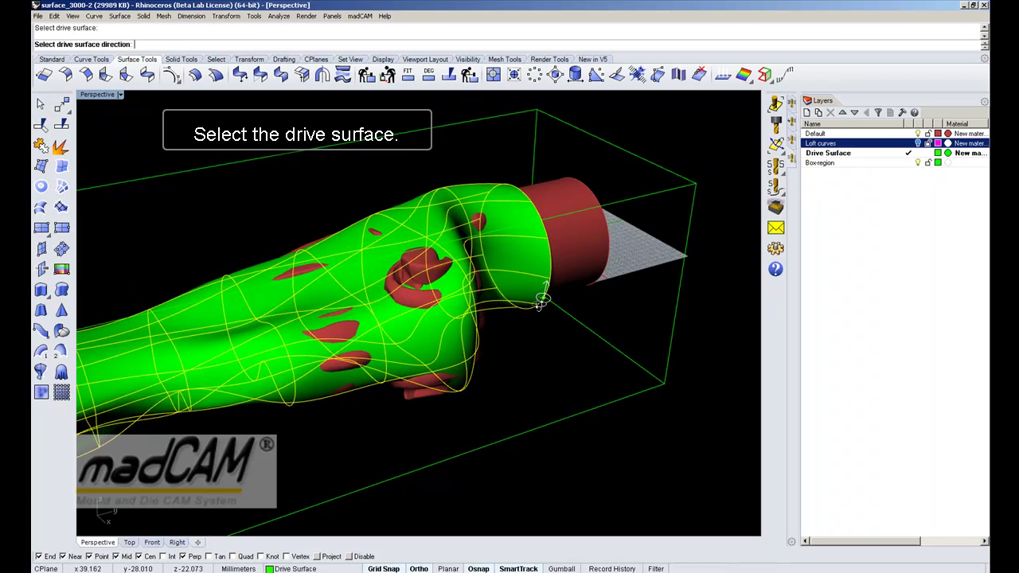
scroll(557, 283, "down", 6)
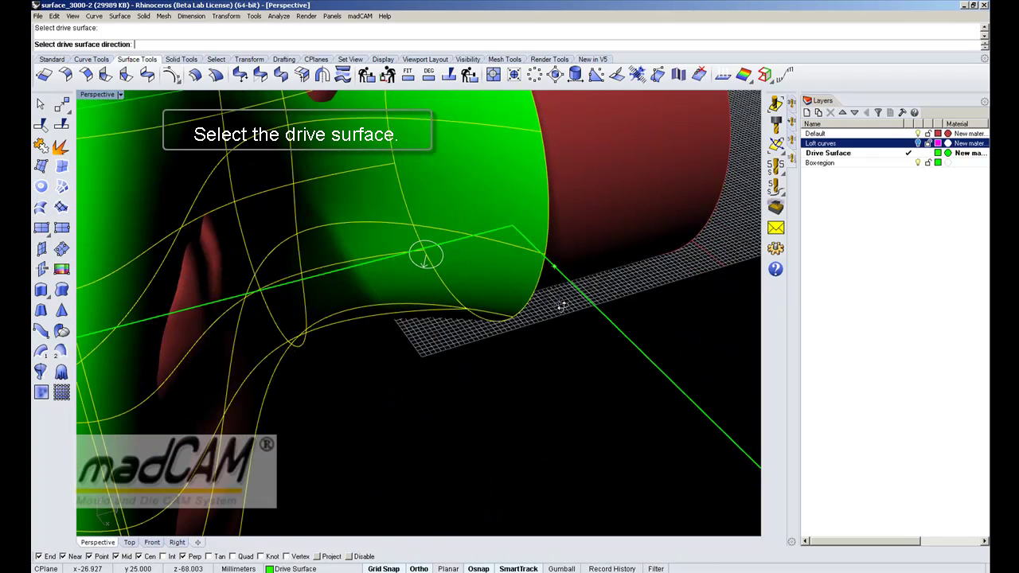
right_click_drag(535, 297, 482, 284)
right_click(485, 284)
Open the drive surface options, showing height 20, depth -50 and ±30° angle limits
scroll(586, 325, "down", 6)
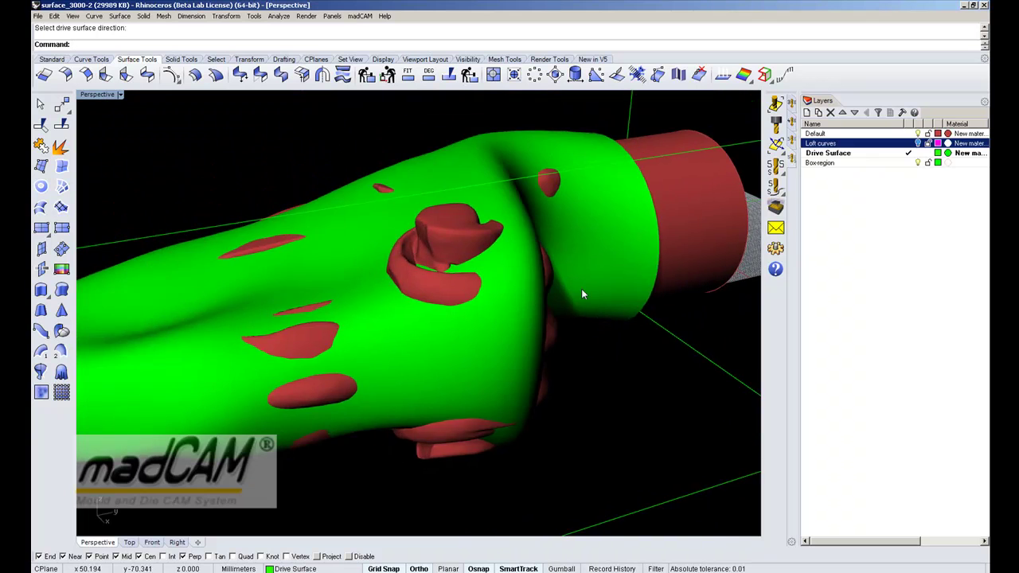
right_click_drag(523, 342, 626, 274)
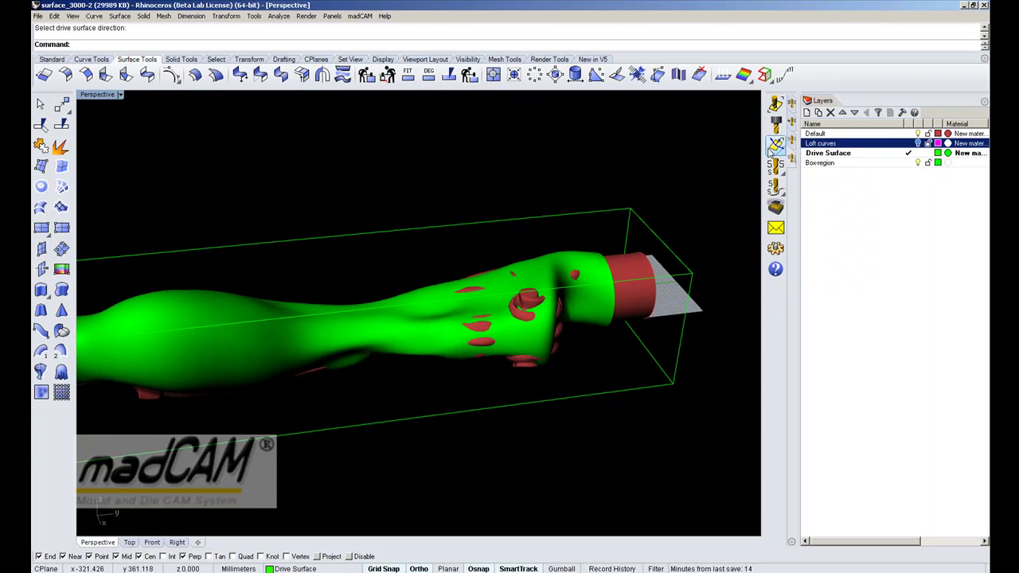
right_click(776, 146)
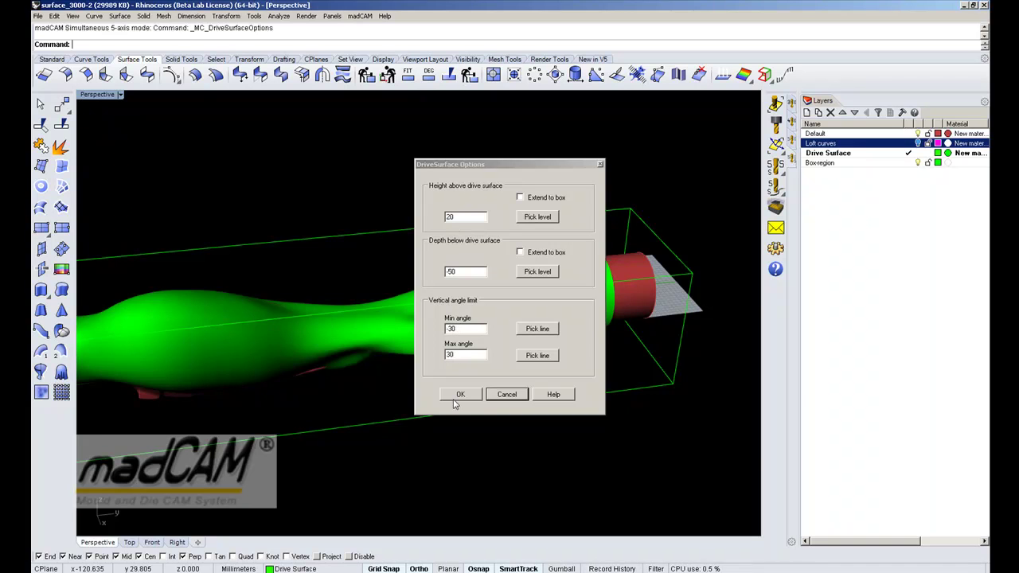
Close the drive surface options unchanged and zoom out to view the whole leg
left_click(508, 395)
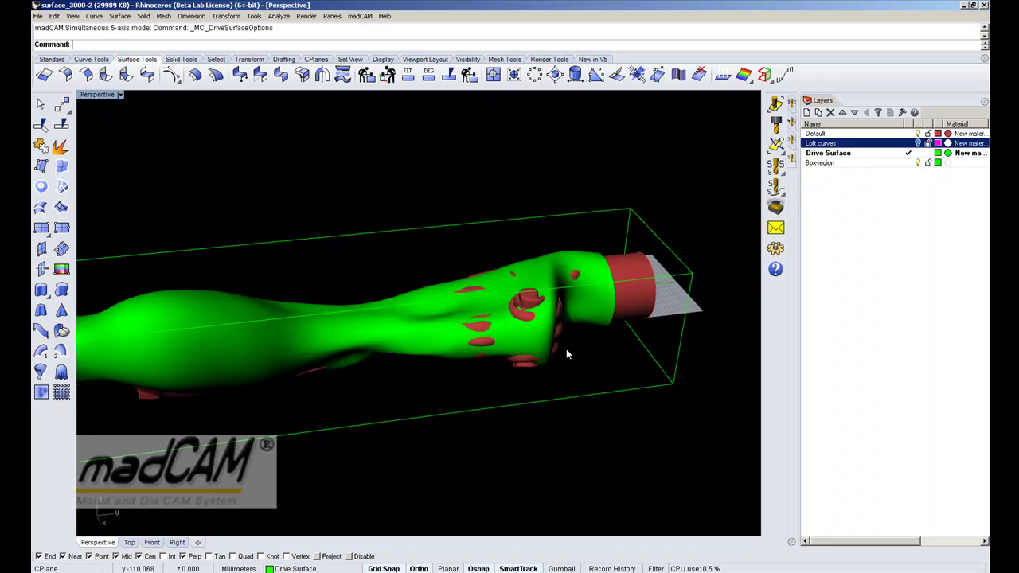
scroll(565, 367, "down", 3)
right_click_drag(485, 339, 517, 337)
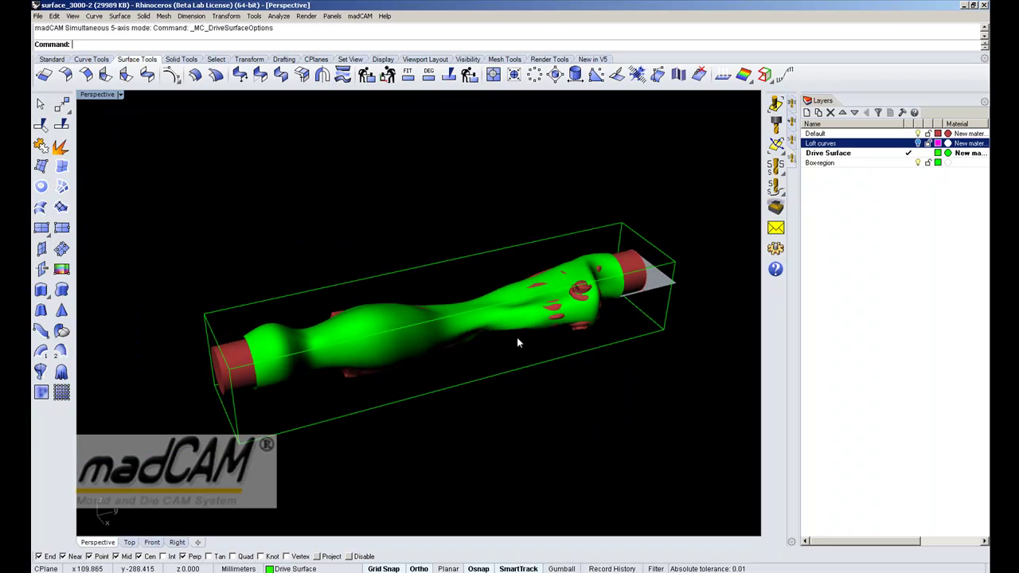
Compute a simultaneous 5-axis planar finishing toolpath with step over 5 and angle limit 0
left_click(776, 166)
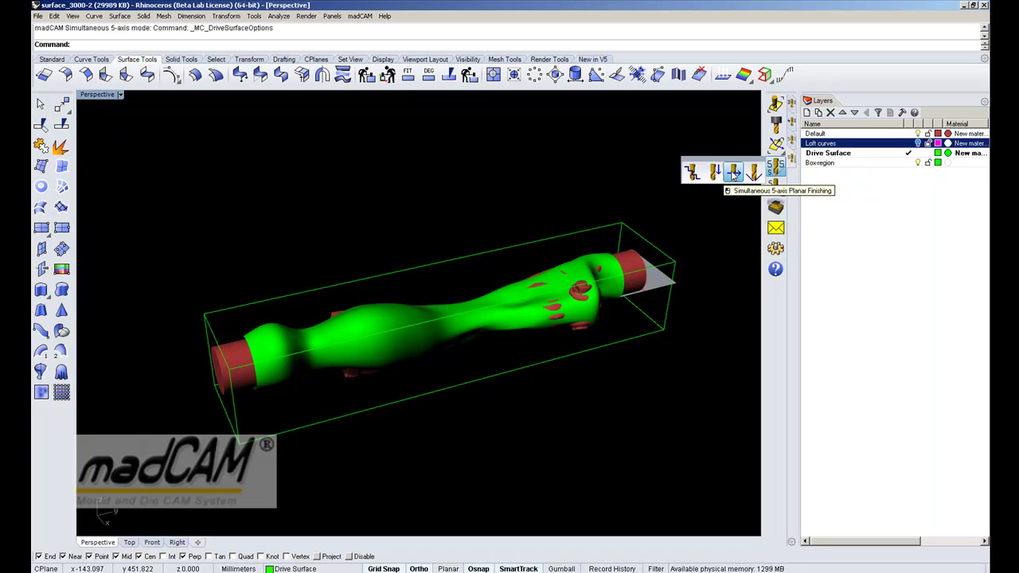
left_click(733, 174)
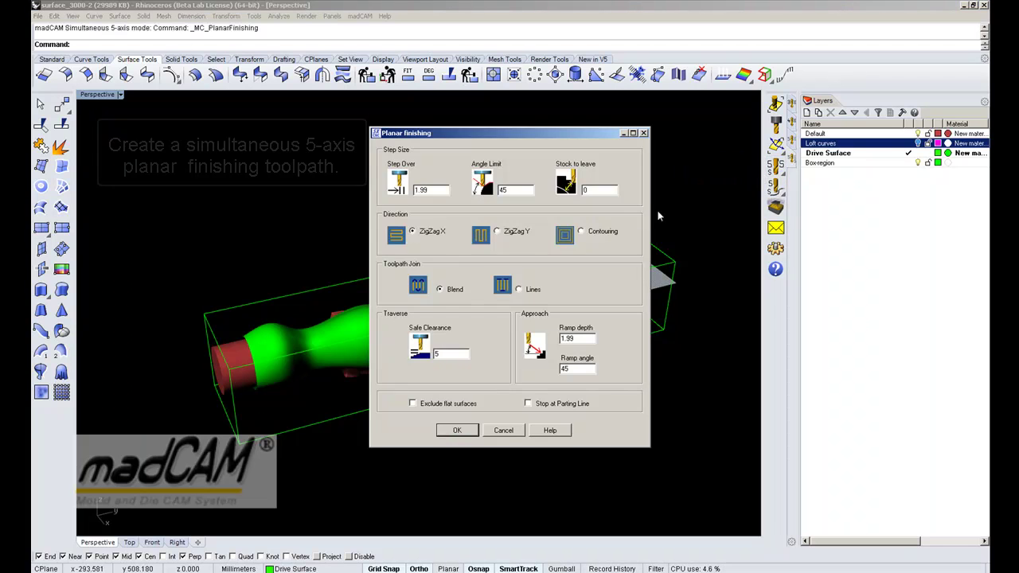
double_click(437, 190)
type("5")
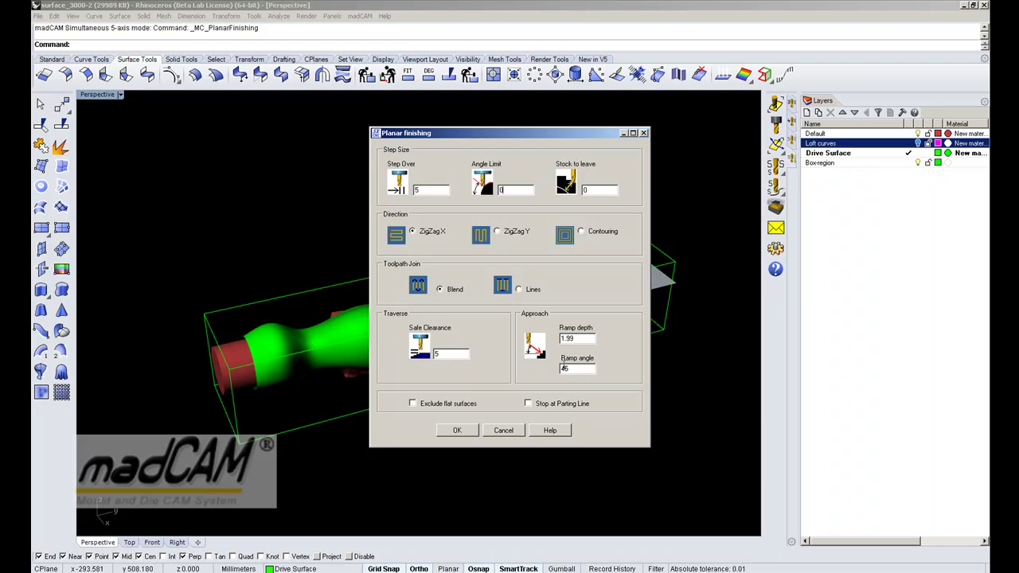
left_click(458, 430)
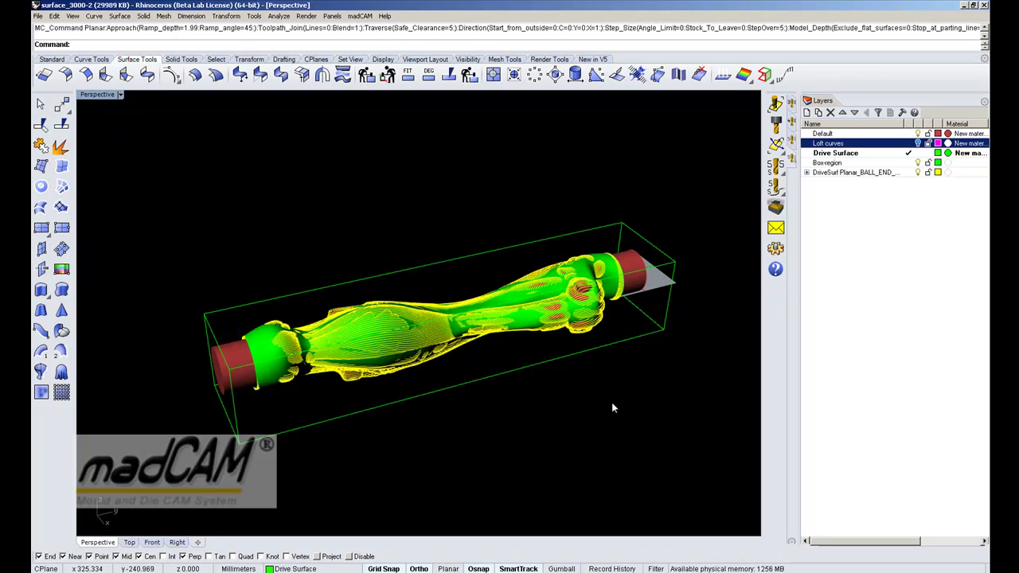
Make Default current and hide the Drive Surface layer to reveal the yellow passes
right_click_drag(607, 402, 557, 382)
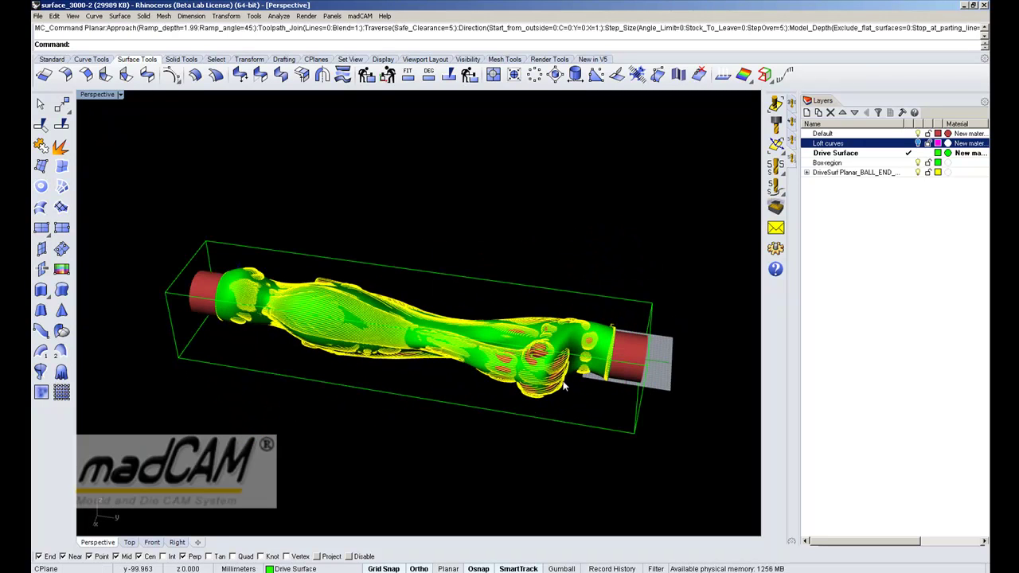
scroll(712, 277, "up", 2)
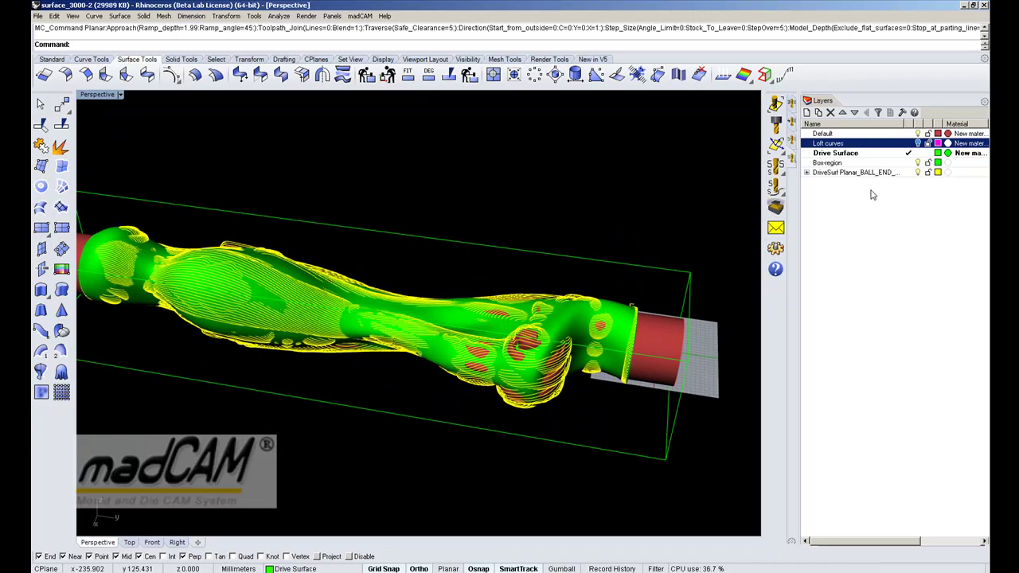
left_click(909, 134)
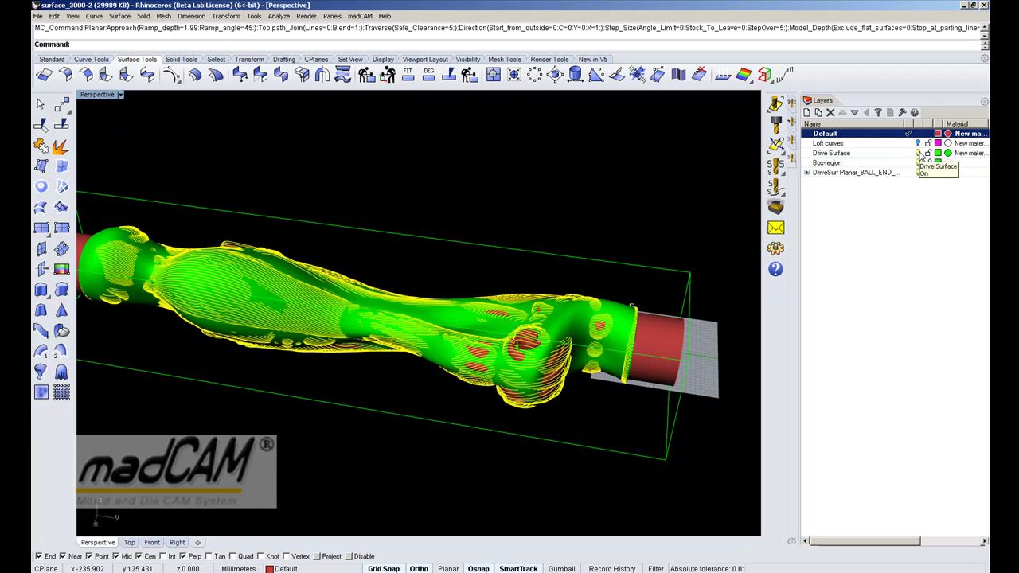
left_click(918, 153)
right_click_drag(622, 344, 574, 345)
right_click_drag(469, 350, 568, 309)
scroll(459, 348, "up", 5)
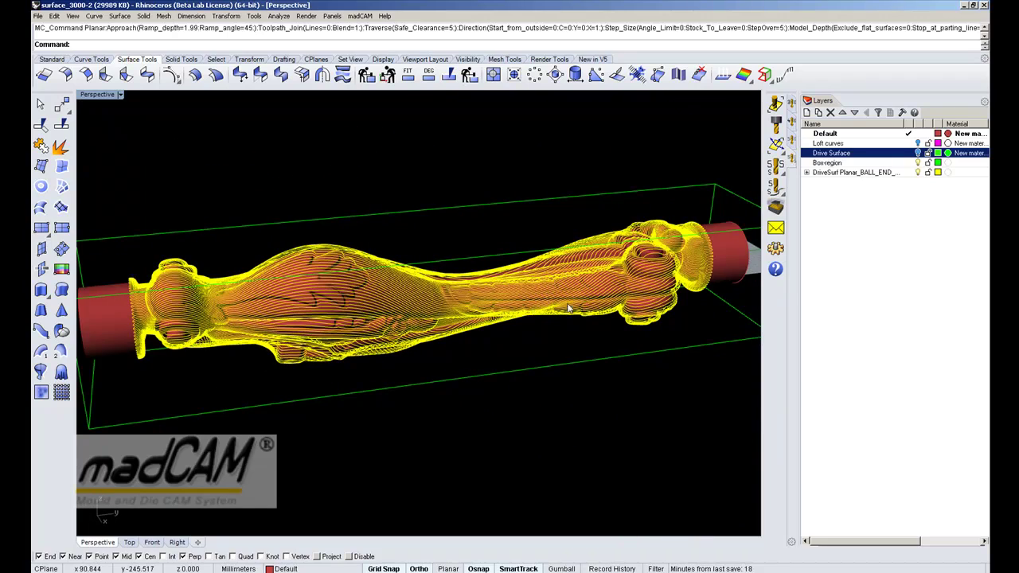
Hide the planar toolpath and compute a 5-axis pencil tracing toolpath: climb, stock 0, clearance 5
left_click(917, 173)
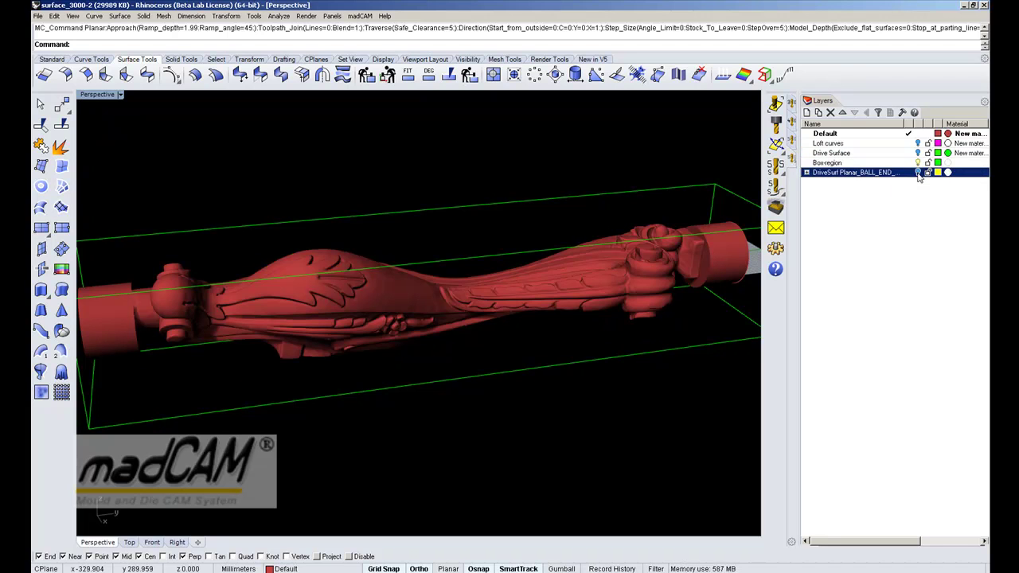
left_click(775, 167)
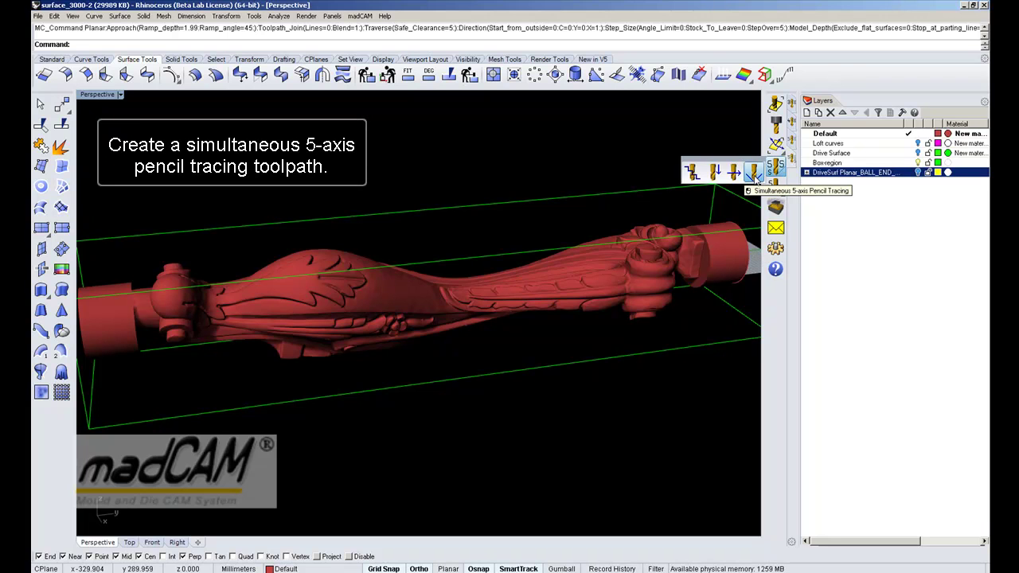
left_click(754, 175)
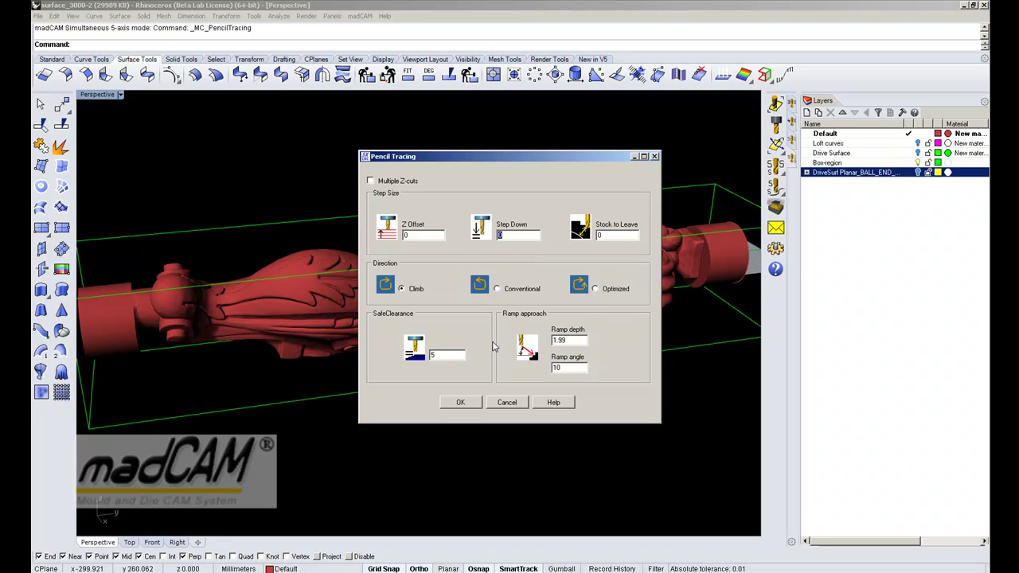
left_click(462, 403)
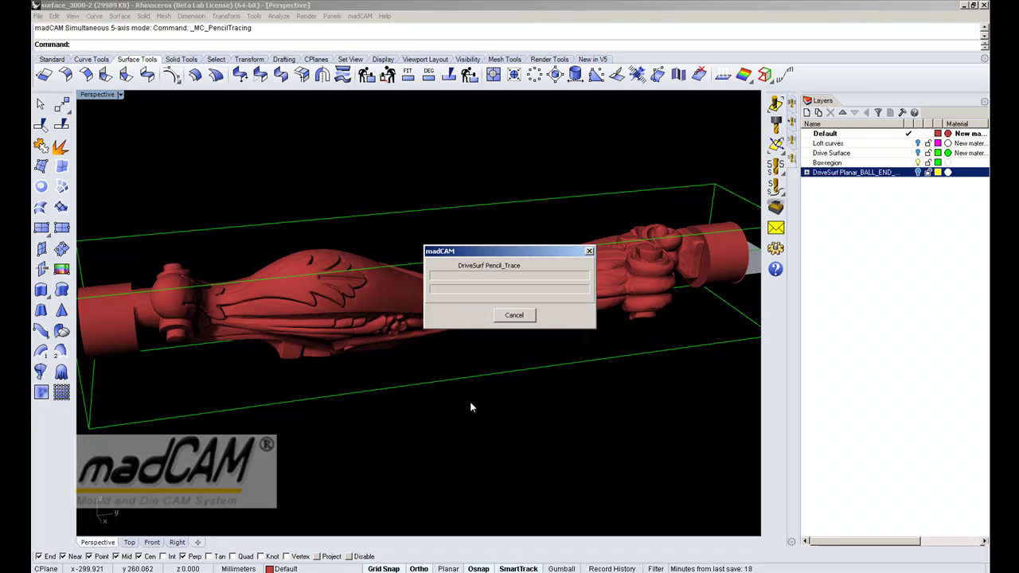